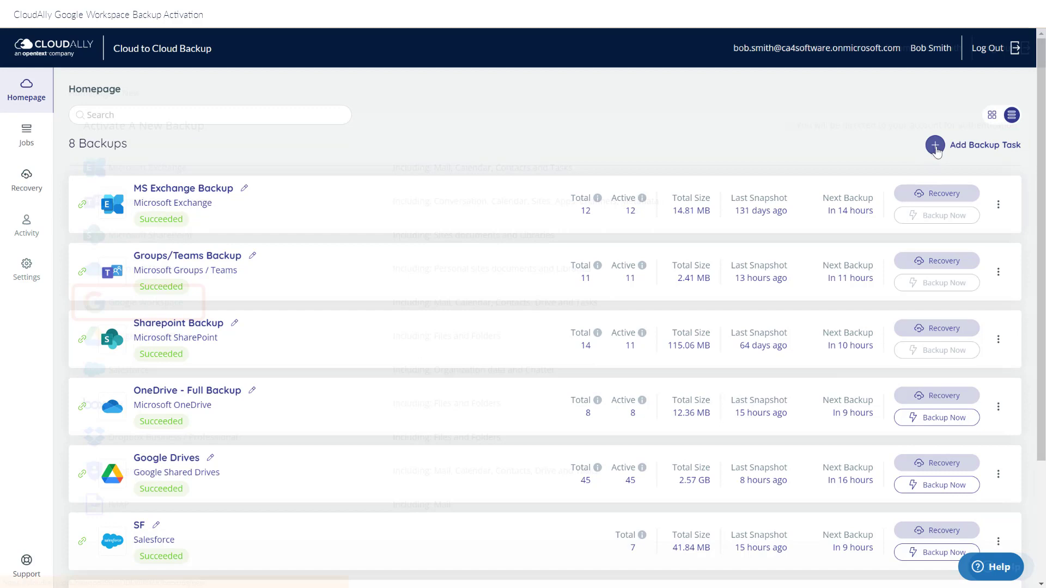
- Add a new backup task and choose Google Workspace as the service
left_click(936, 151)
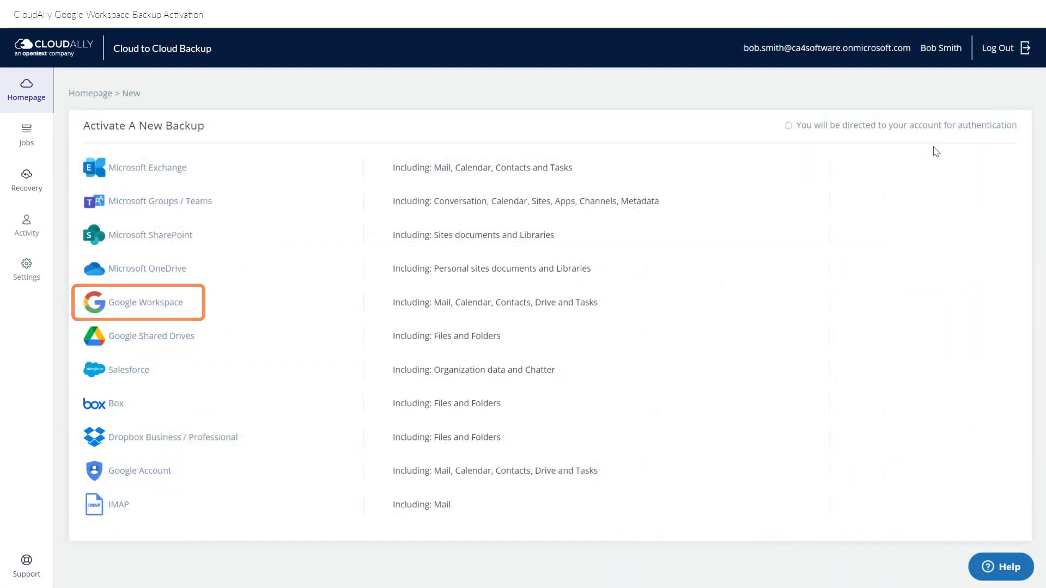
left_click(155, 305)
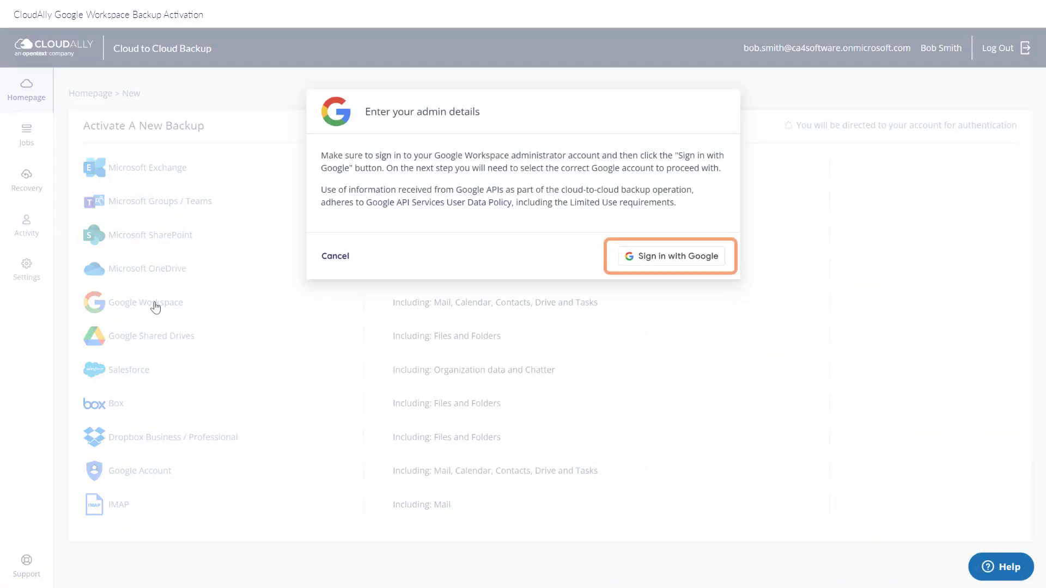
- Sign in with the Google admin account to connect the cloudiox.com backup
left_click(677, 260)
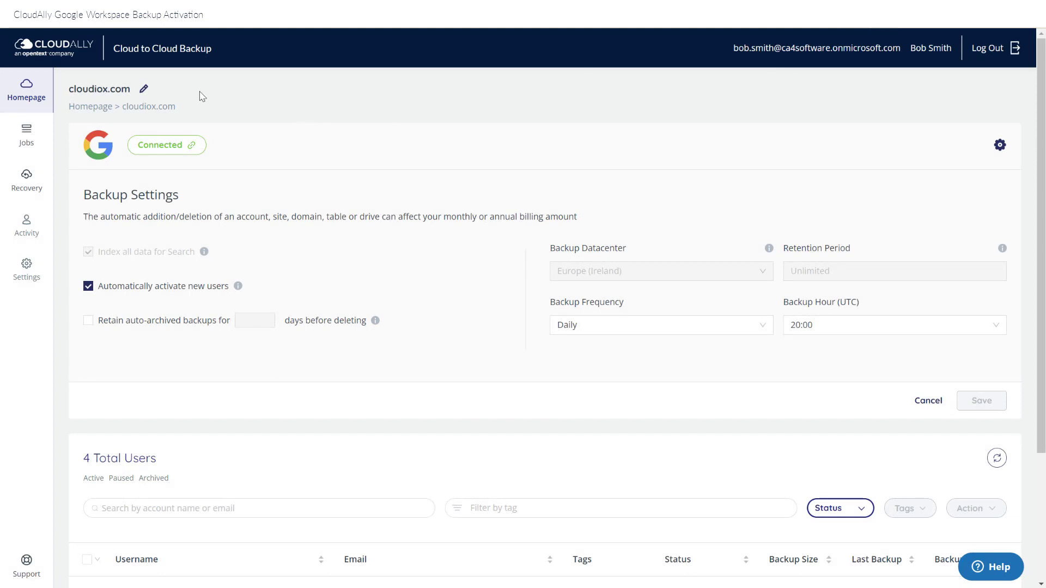
- Rename the cloudiox.com backup to 'Google Workspace' and save the name
left_click(142, 90)
triple_click(469, 150)
type("Google Workspace")
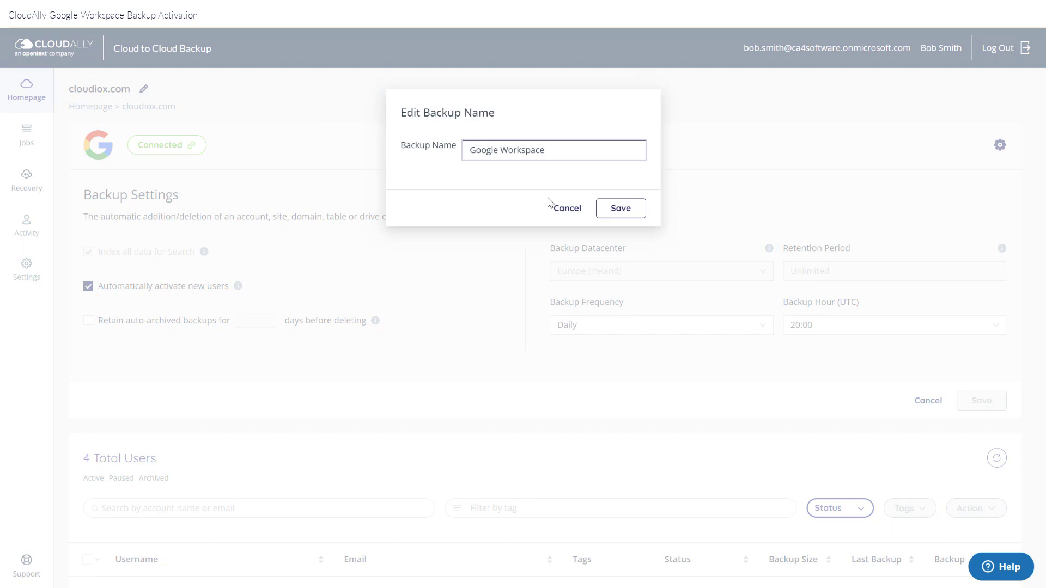
left_click(620, 211)
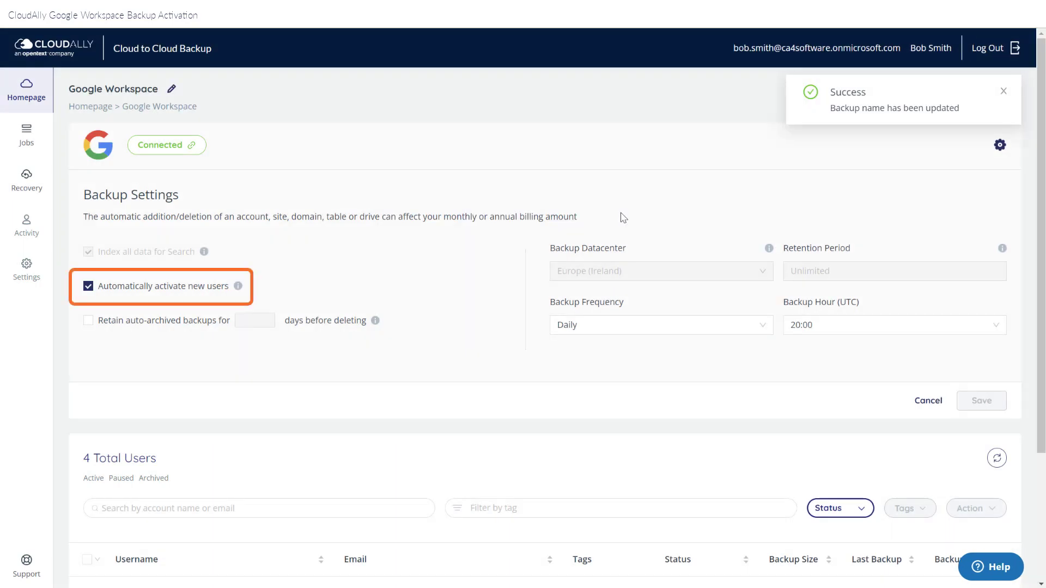
- Enable 99-day retention of auto-archived backups and keep the Daily backup frequency
left_click(89, 322)
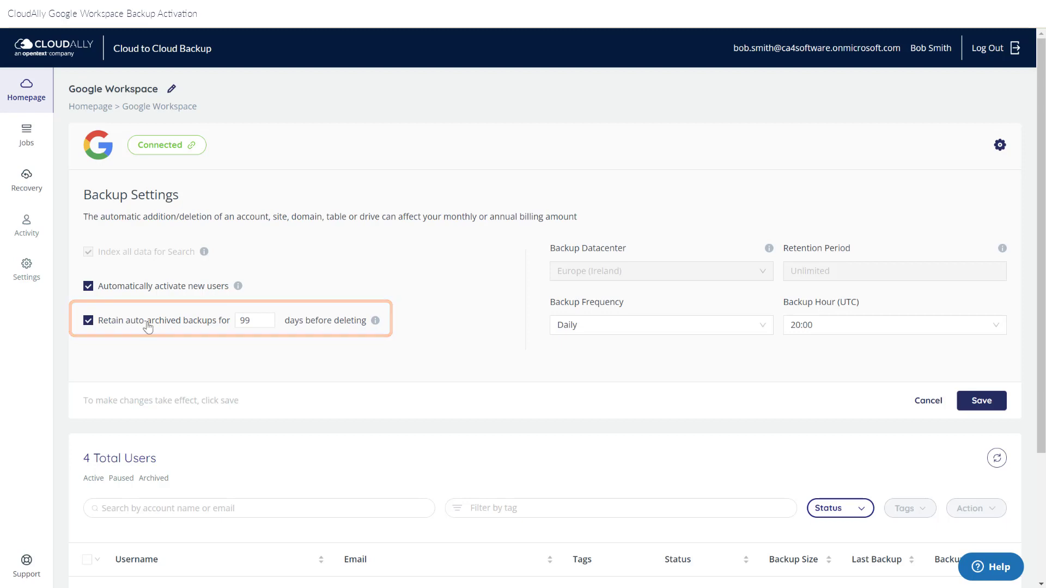
left_click(759, 328)
left_click(763, 329)
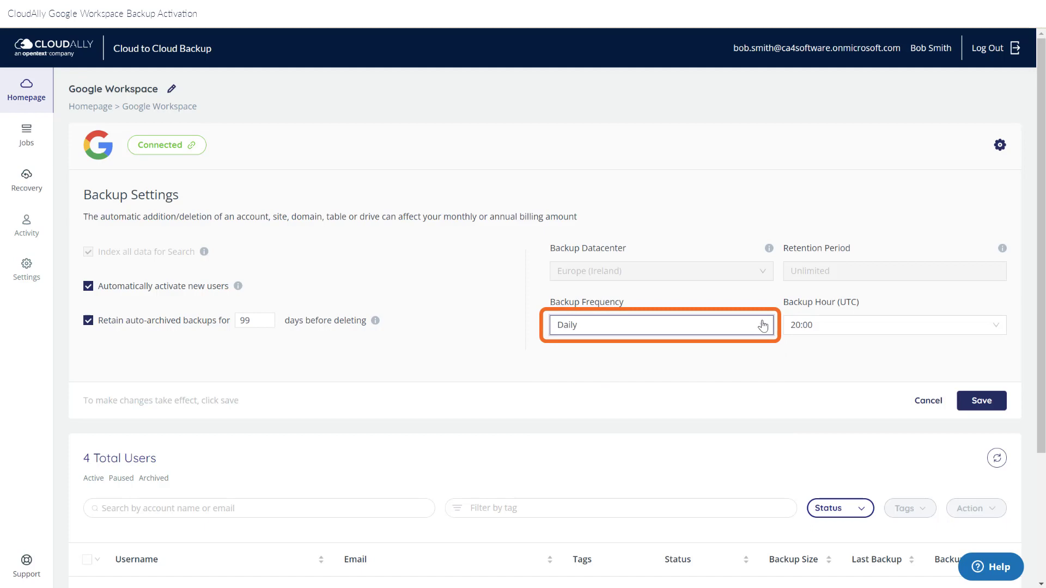
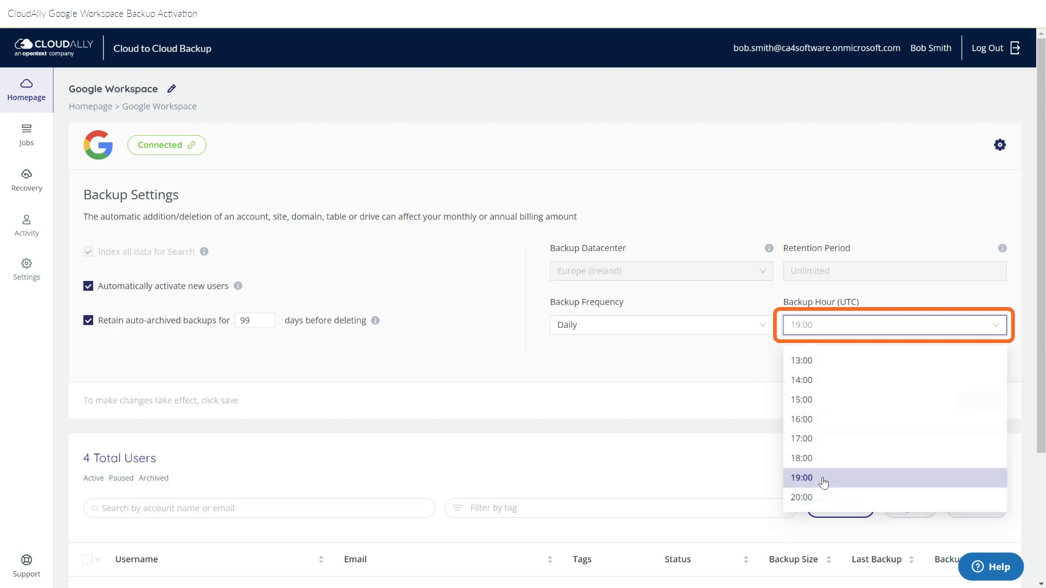
- Set the Google Workspace backup hour to 19:00 UTC and save the settings
left_click(823, 478)
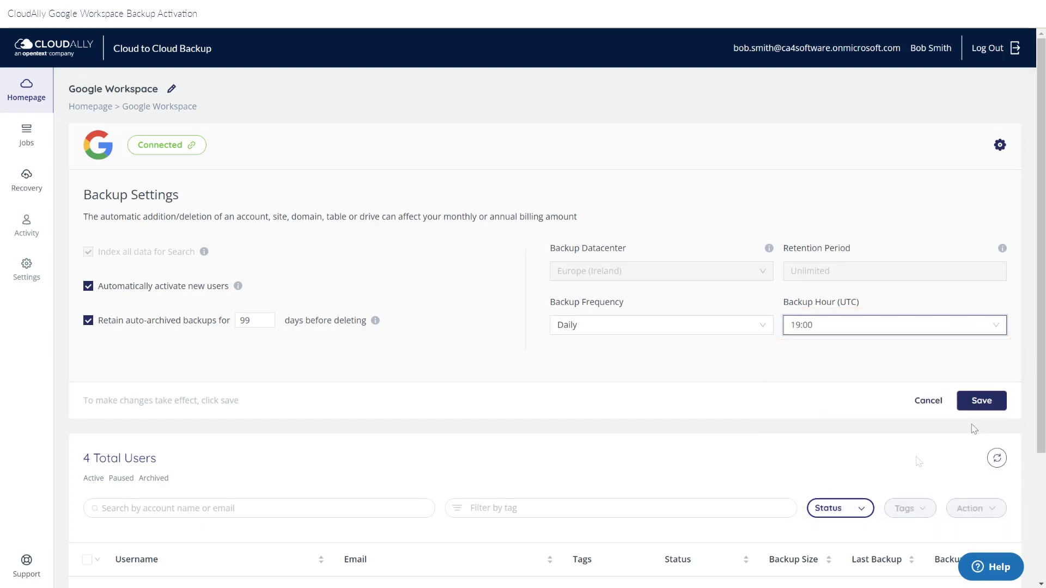
left_click(981, 409)
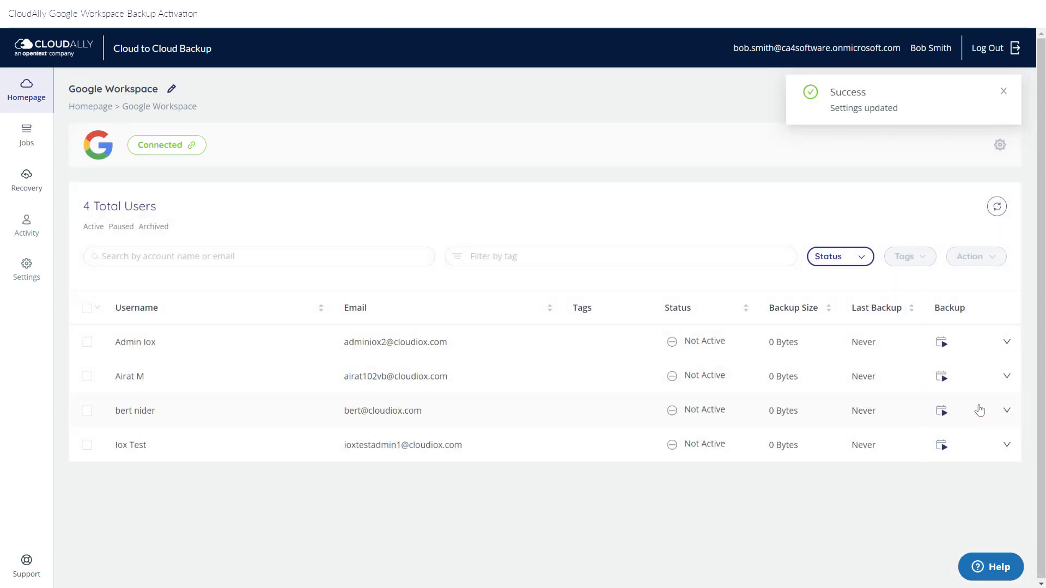
- Select all four Google Workspace users and activate them
left_click(86, 308)
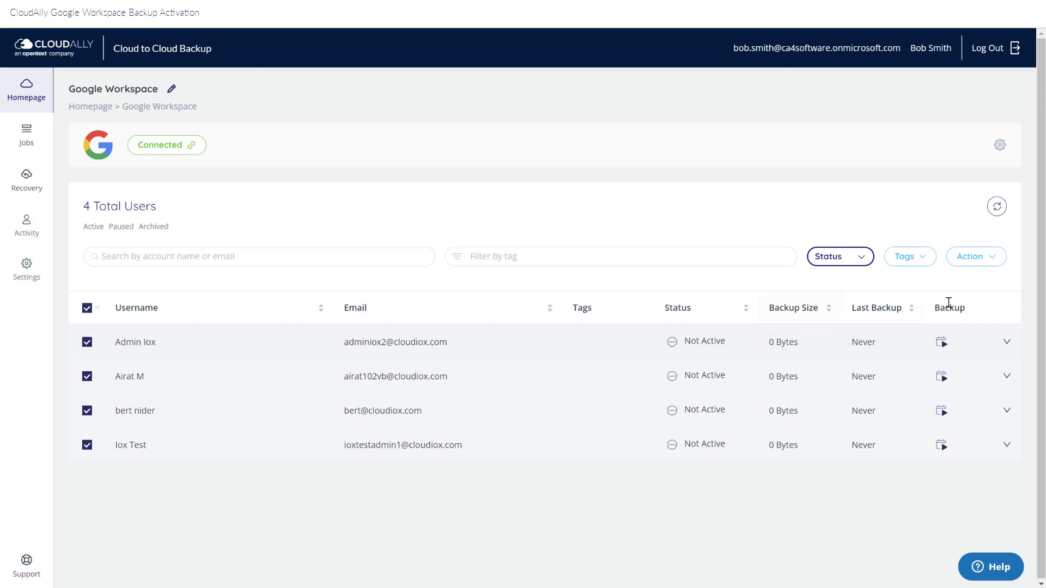
left_click(994, 265)
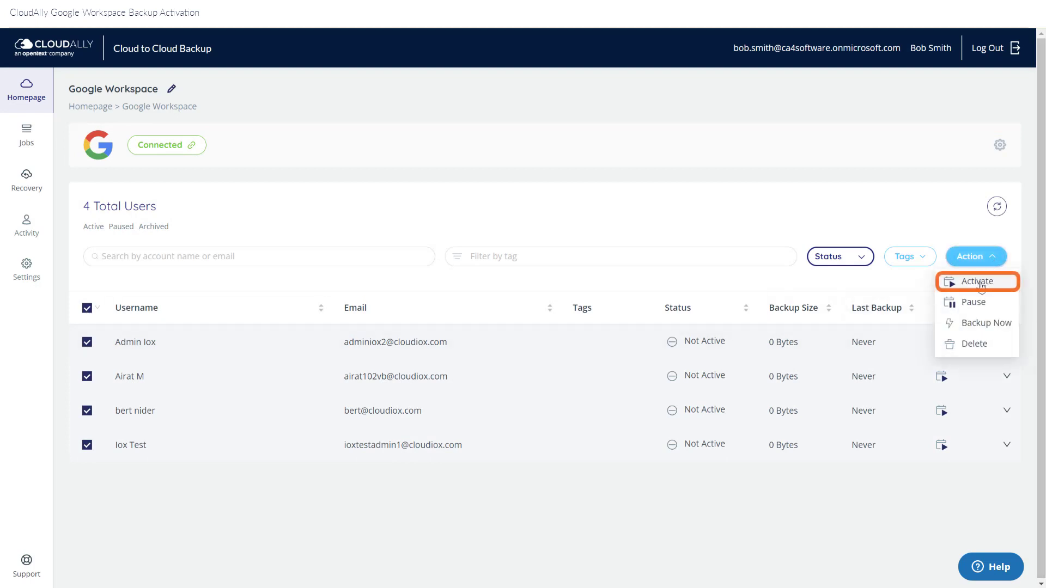
left_click(978, 283)
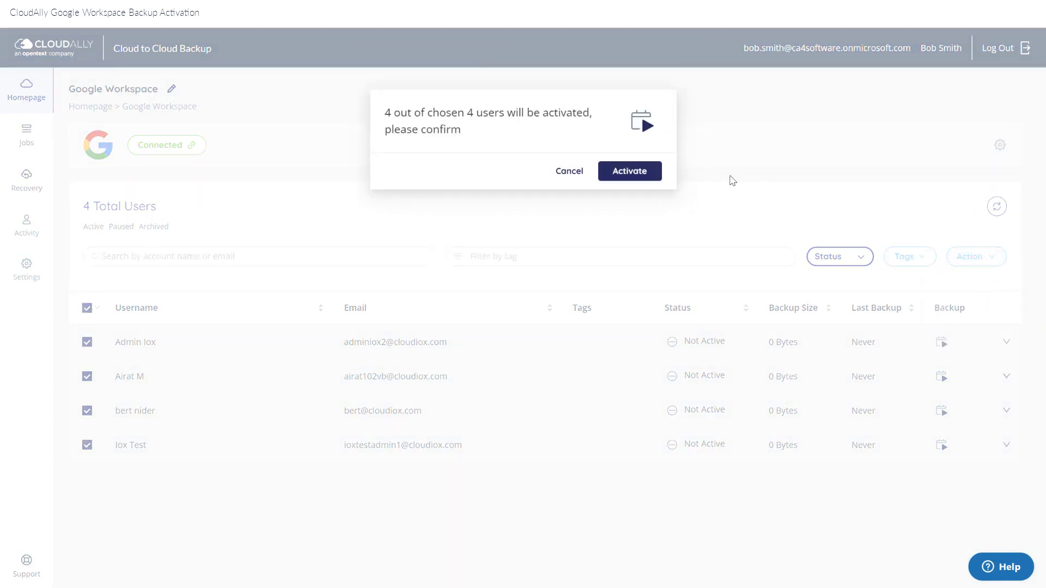
left_click(642, 178)
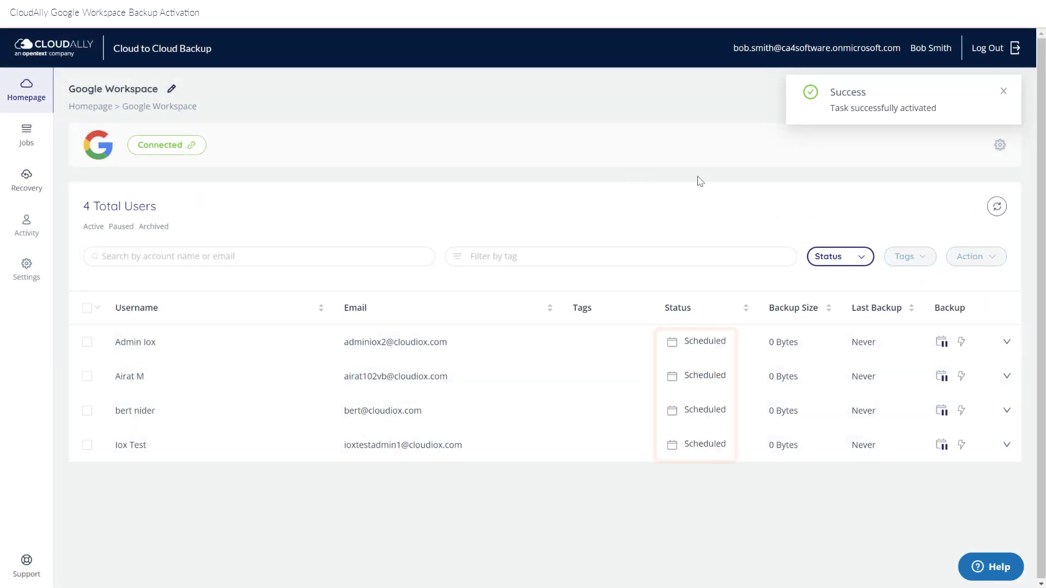
- Select all four users and confirm an immediate Backup Now run
left_click(88, 309)
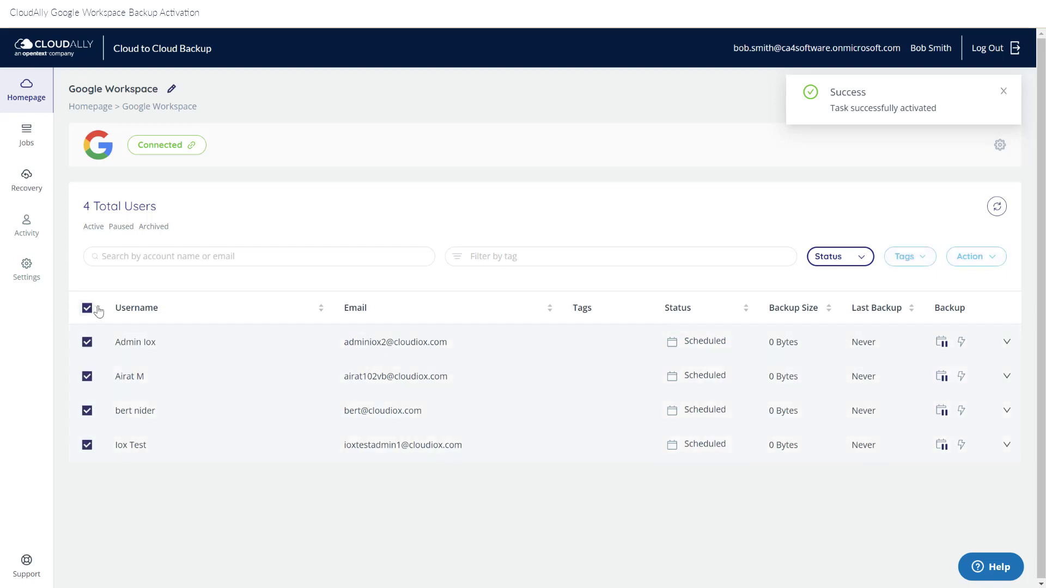
left_click(983, 263)
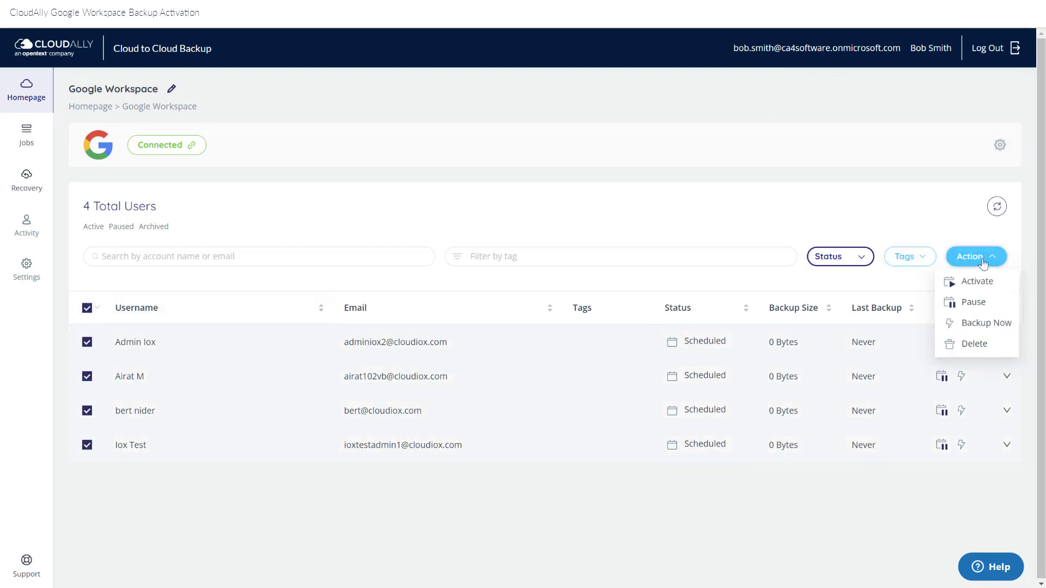
left_click(983, 327)
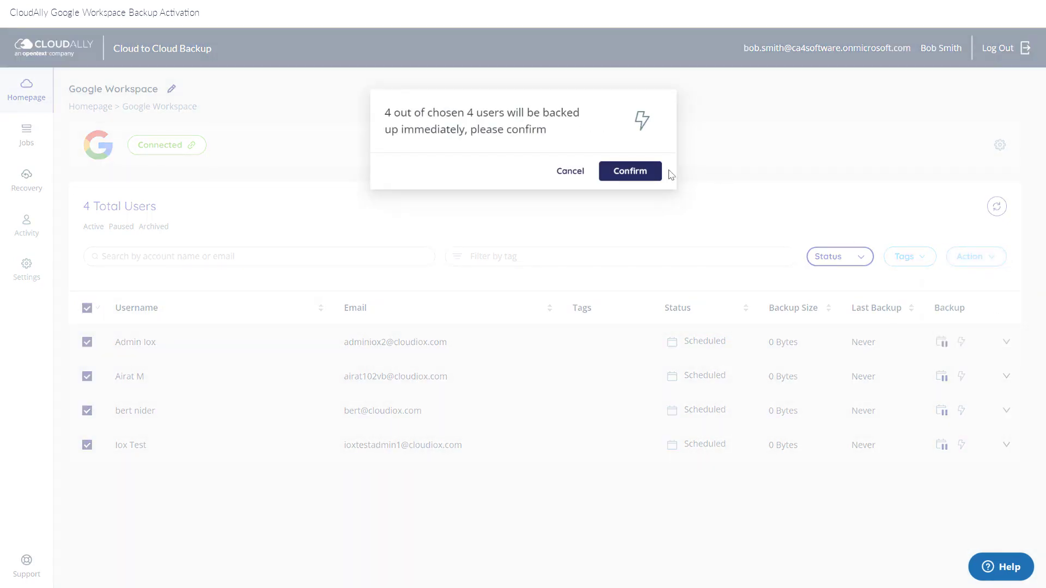
left_click(625, 172)
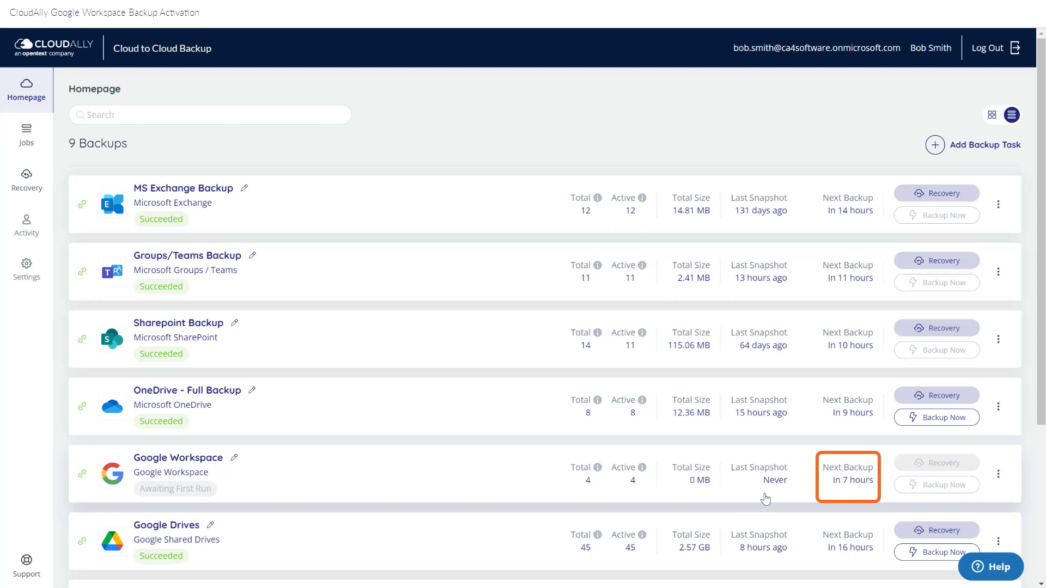
scroll(765, 498, "down", 2)
- Pause the Google Workspace backup from its row menu, then resume it
left_click(997, 290)
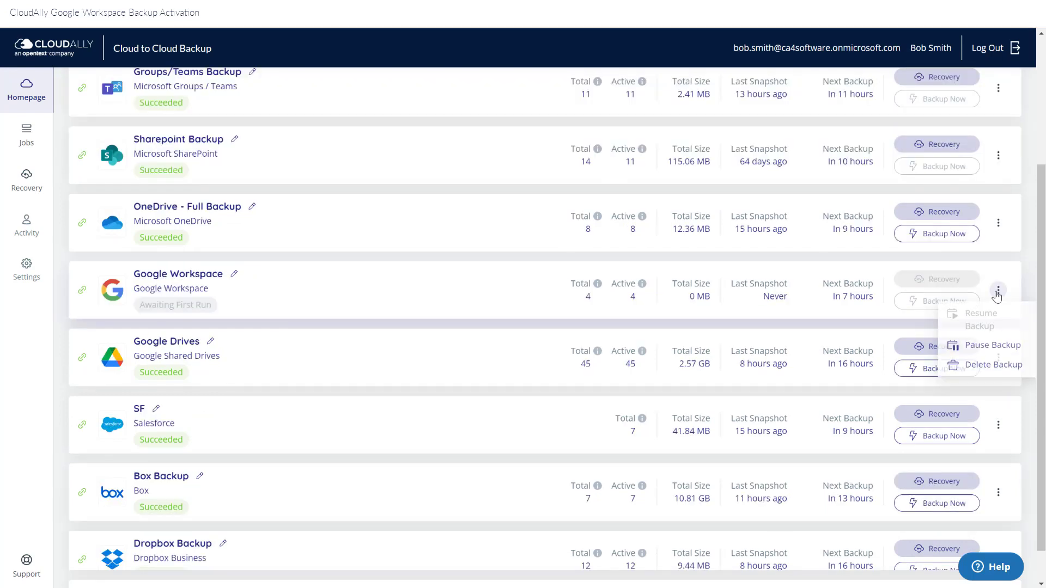
left_click(988, 347)
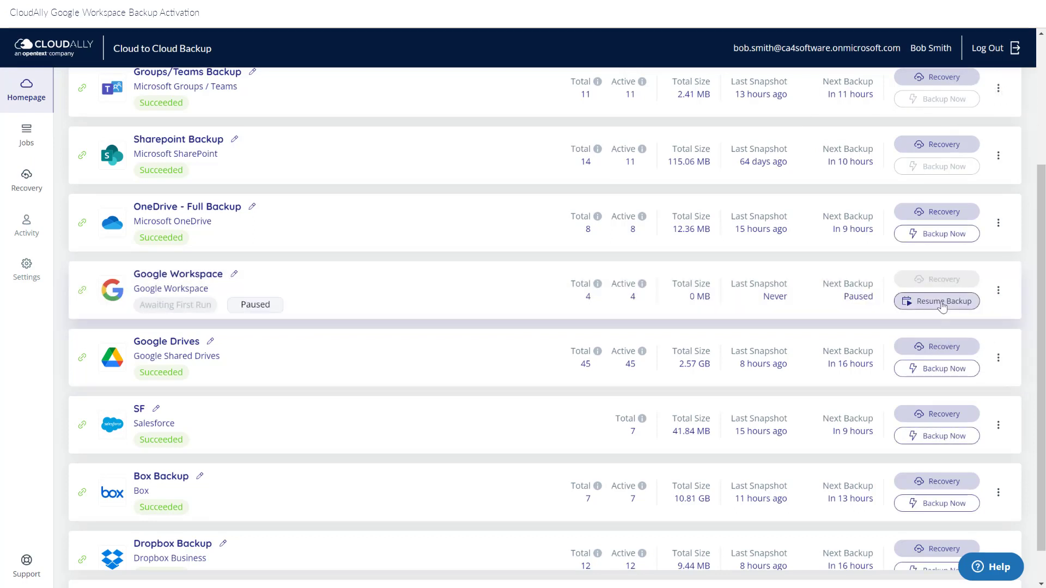
left_click(942, 304)
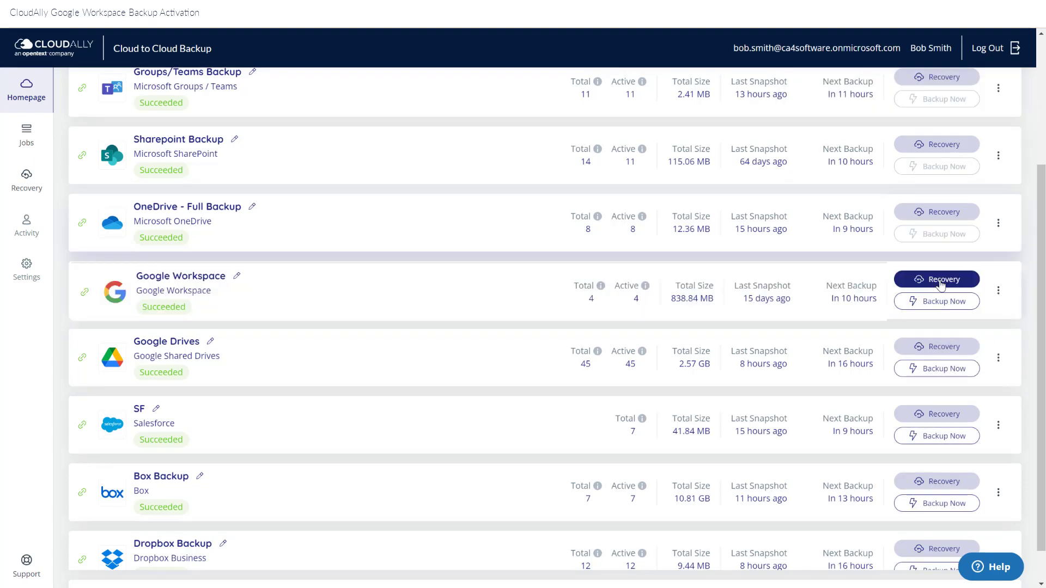